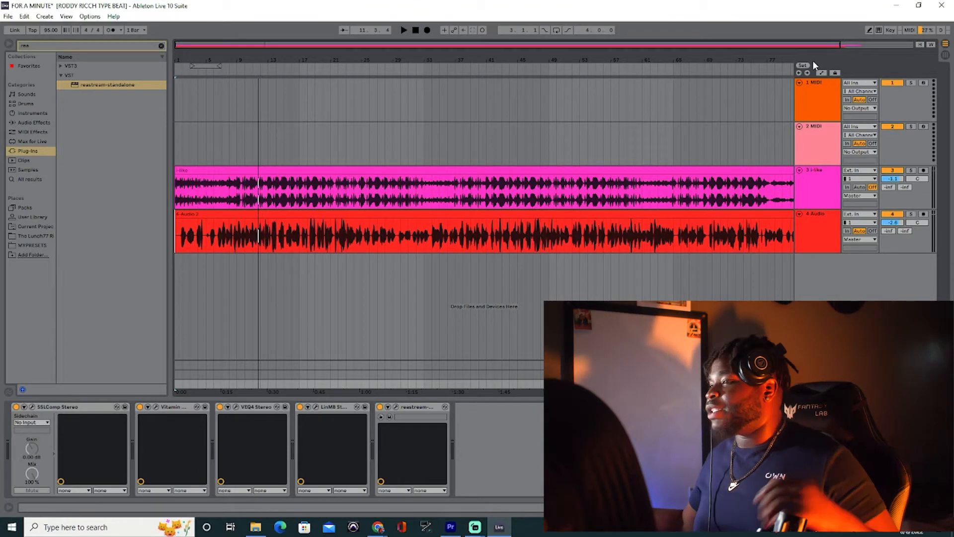
- Return the transport to the start of the song and play back the mix
left_click(416, 30)
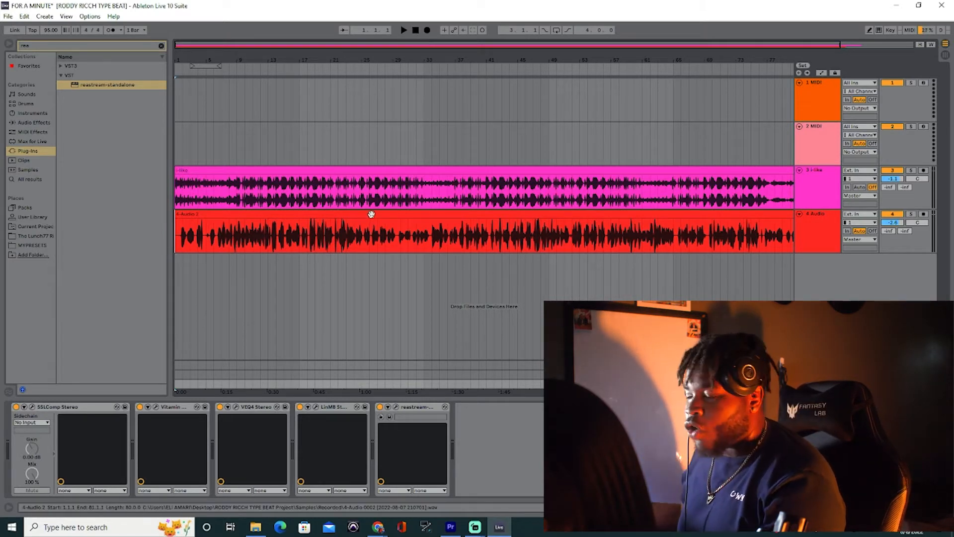
key("space")
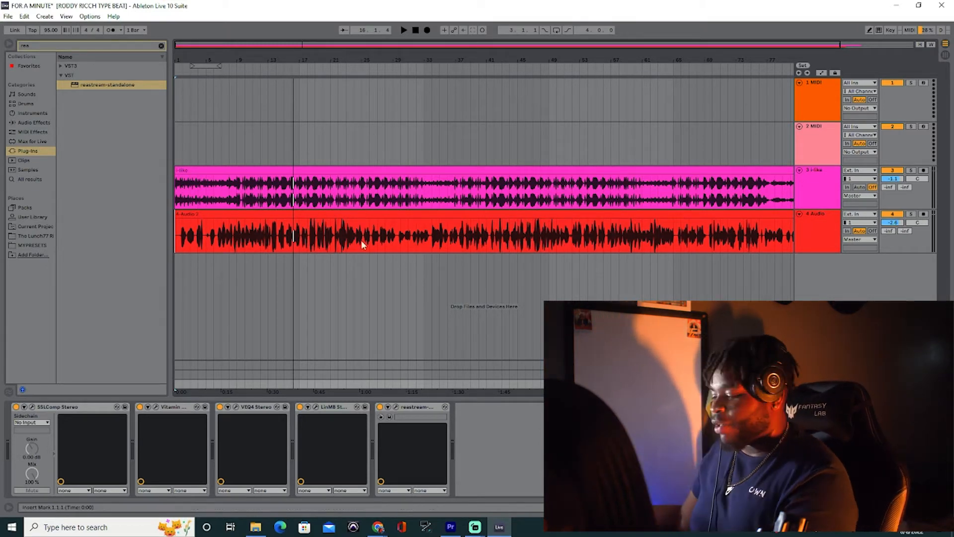
- Open the CLA-2A compressor on the 4 Audio track and examine its gain, peak reduction and HiFreq settings
left_click(821, 226)
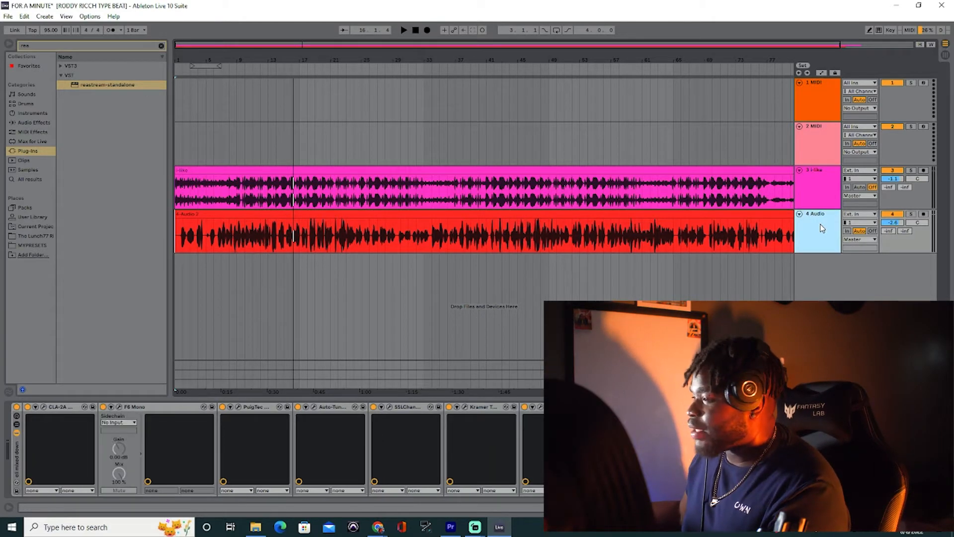
left_click(44, 408)
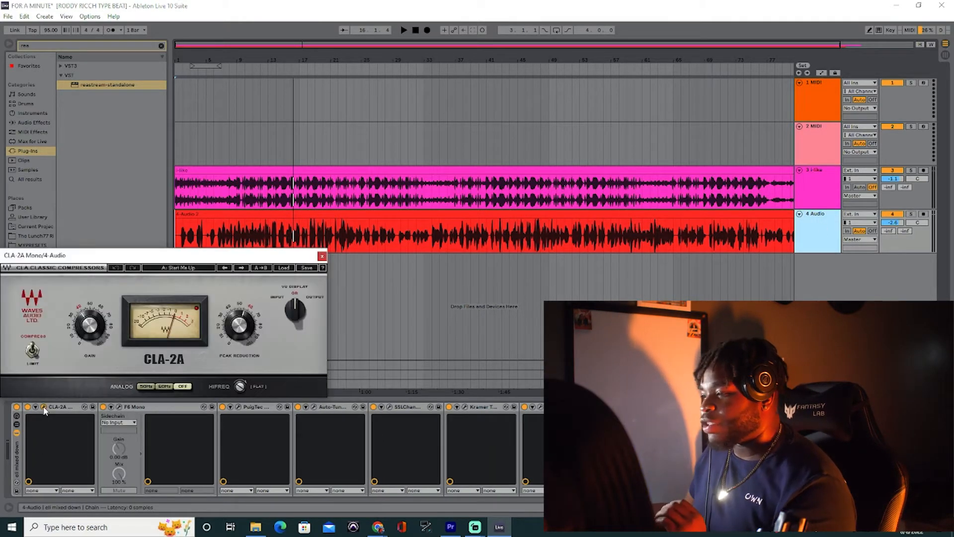
left_click_drag(142, 255, 285, 108)
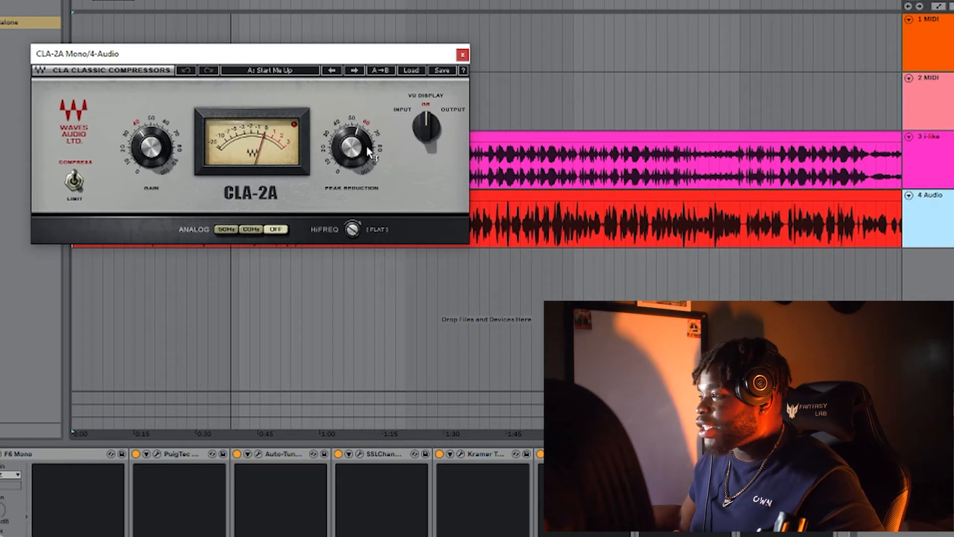
mouse_move(362, 140)
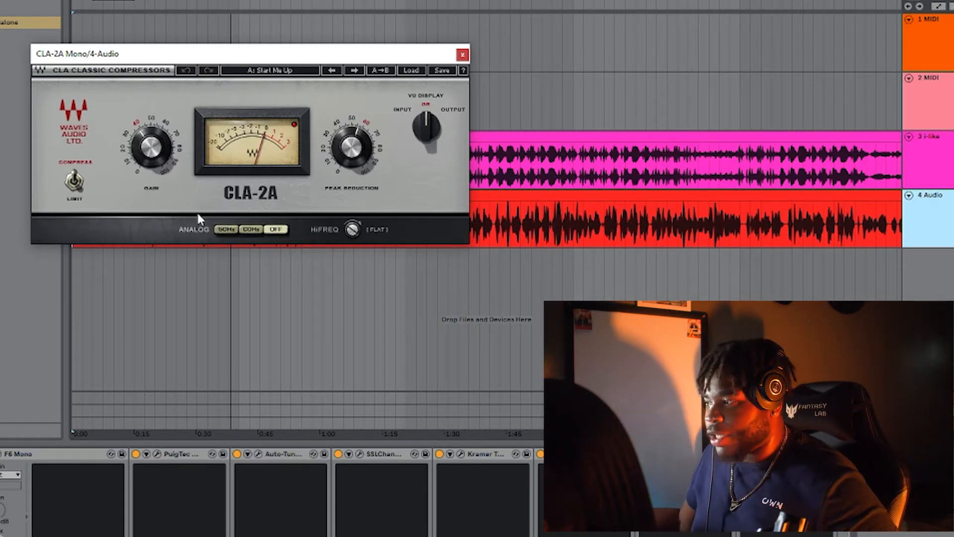
left_click_drag(352, 230, 358, 226)
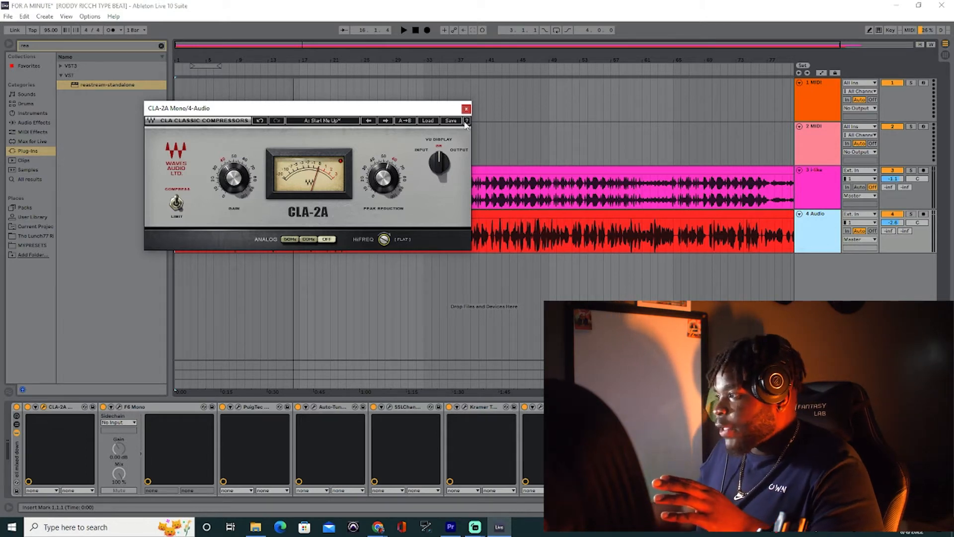
- Open the F6 Mono equalizer on the vocal track, review its bands and factory presets, and close it
left_click(119, 407)
left_click_drag(189, 217, 256, 85)
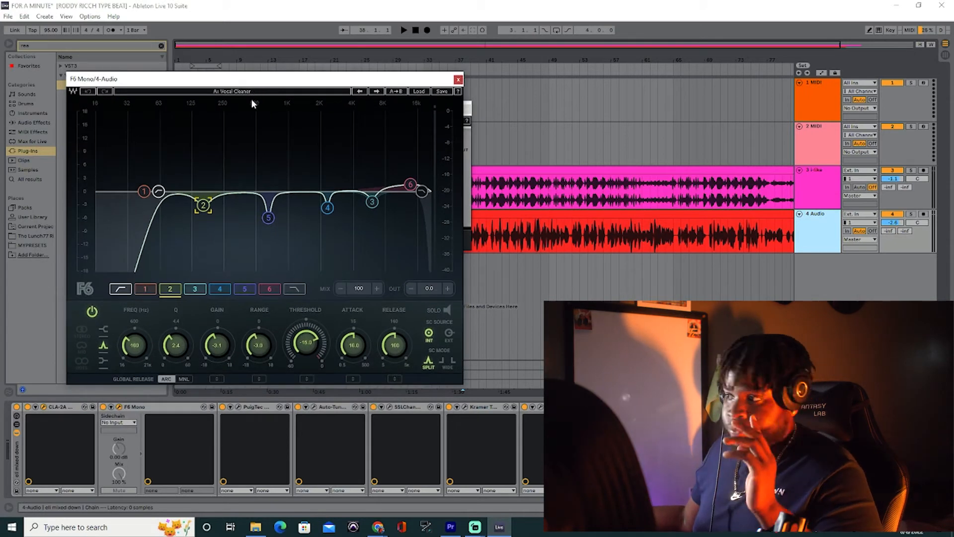
left_click_drag(253, 80, 265, 68)
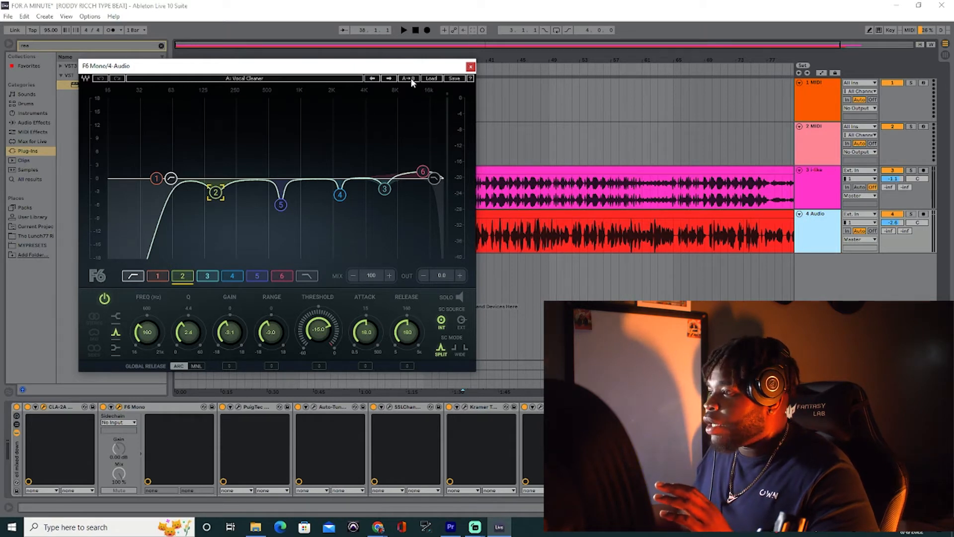
left_click(431, 78)
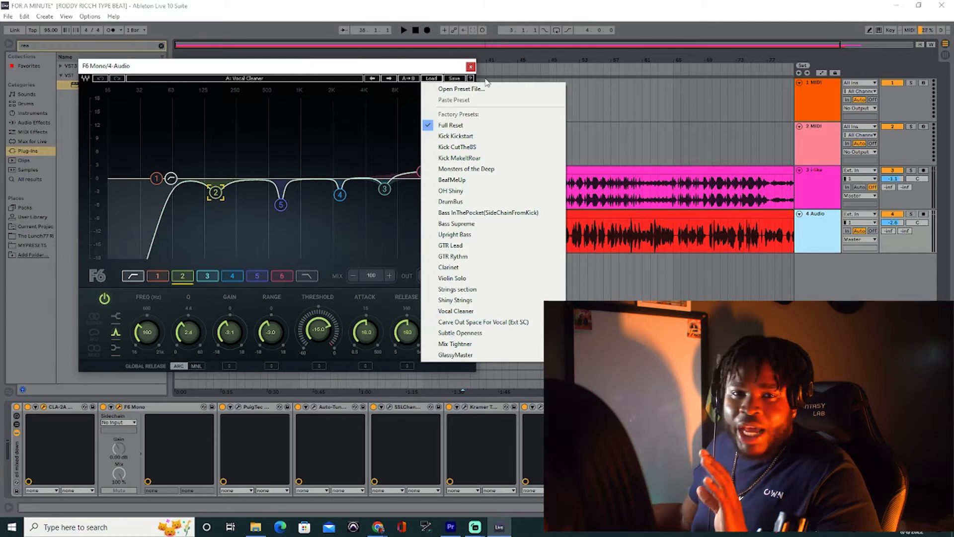
left_click(470, 66)
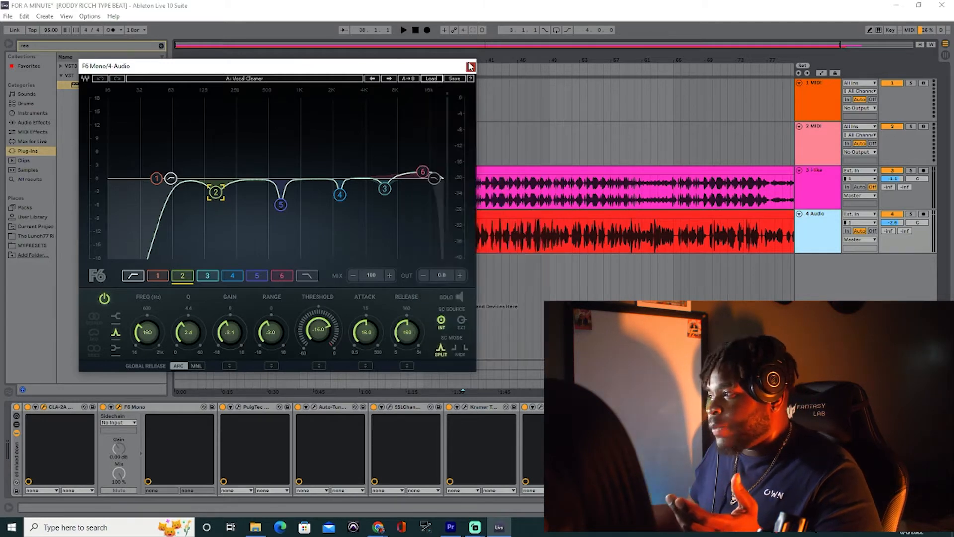
left_click(470, 66)
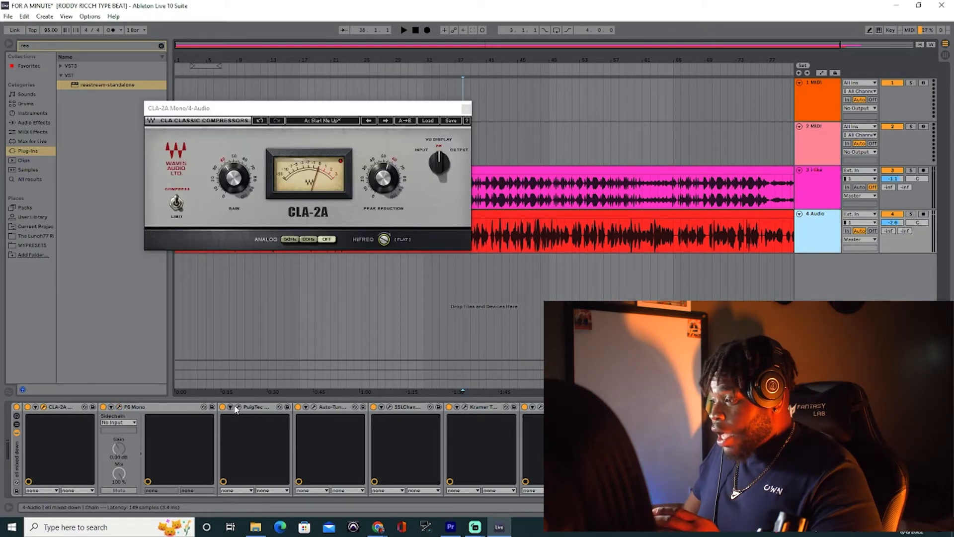
- Open the PuigTec EQP1A equalizer, examine its high-frequency boost and bandwidth settings, and close it
left_click(238, 407)
left_click_drag(257, 290, 308, 121)
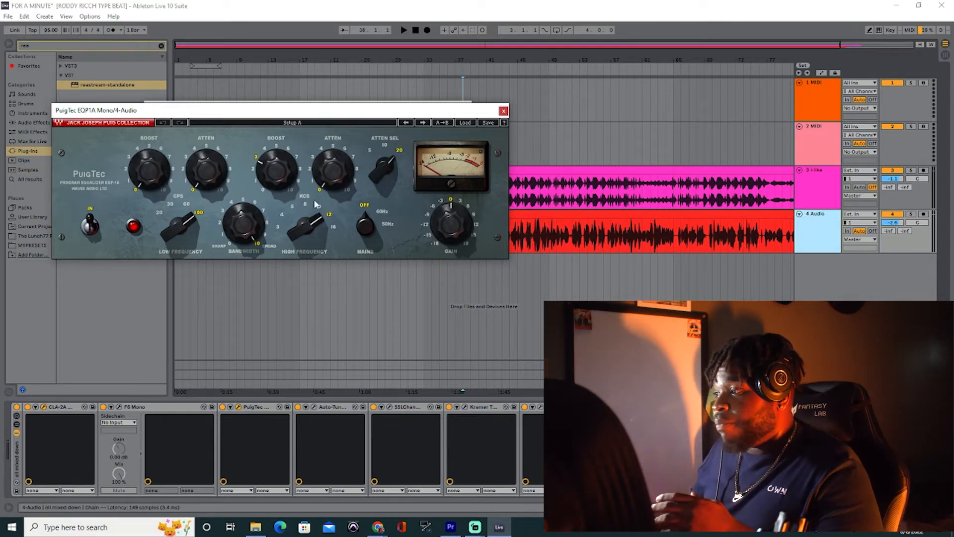
left_click(272, 185)
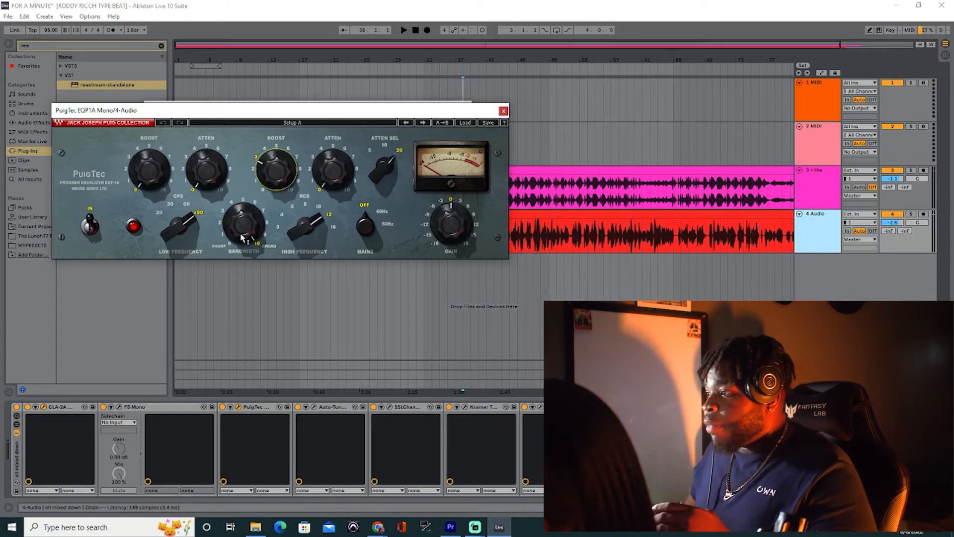
mouse_move(243, 237)
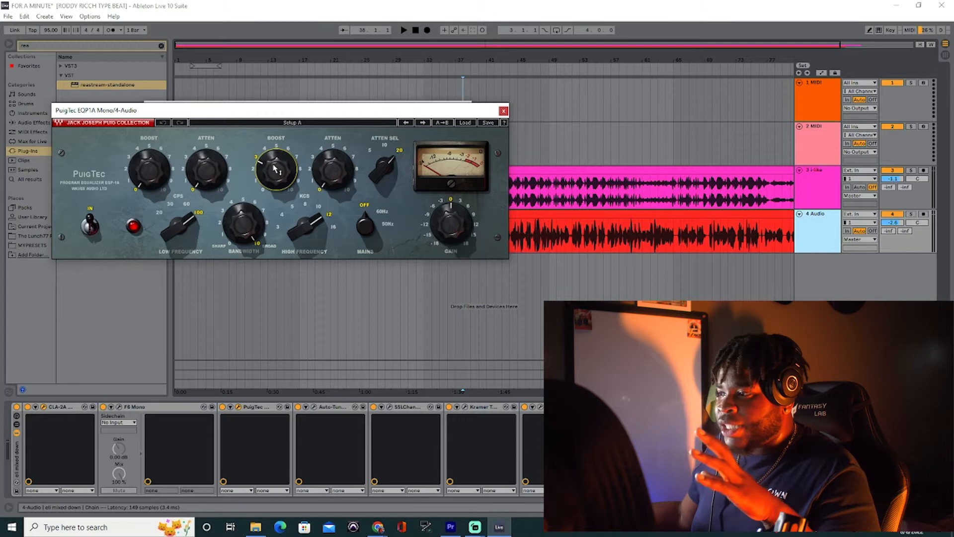
mouse_move(276, 168)
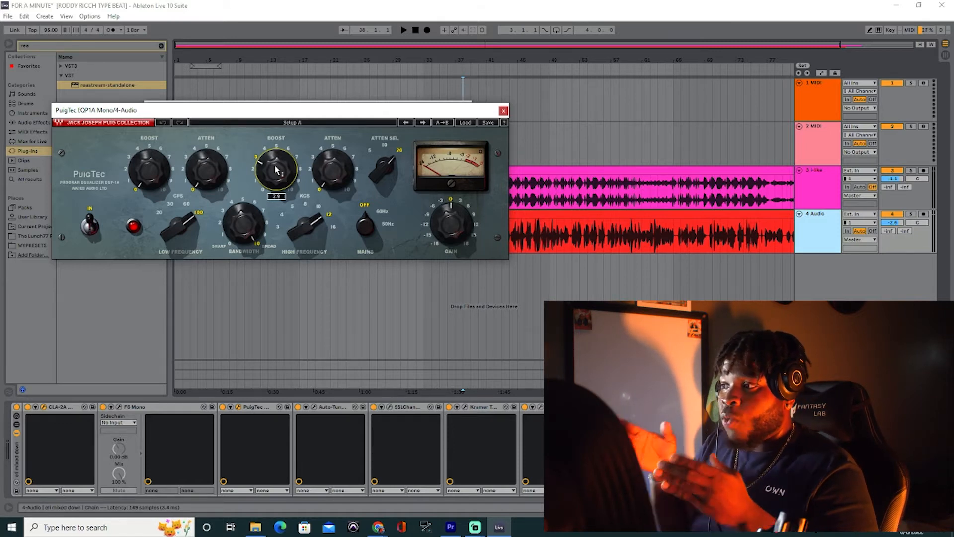
left_click(504, 110)
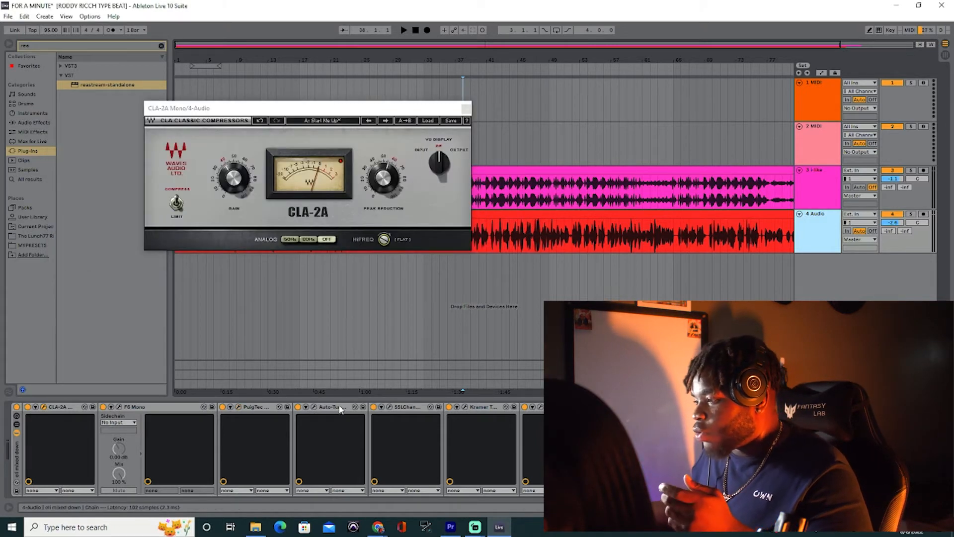
- Open Auto-Tune Pro, review its key, scale, retune speed and humanize settings, and close it
left_click(313, 406)
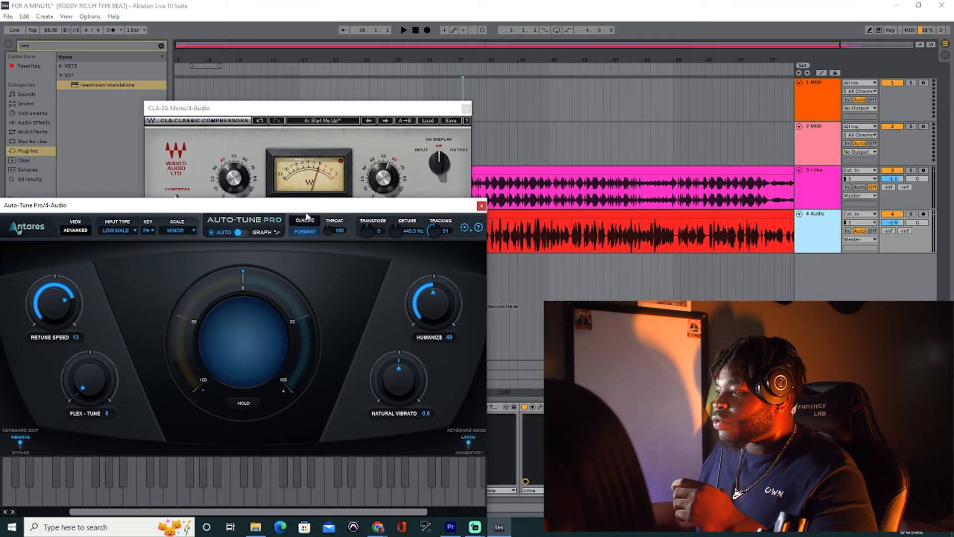
left_click_drag(308, 210, 400, 54)
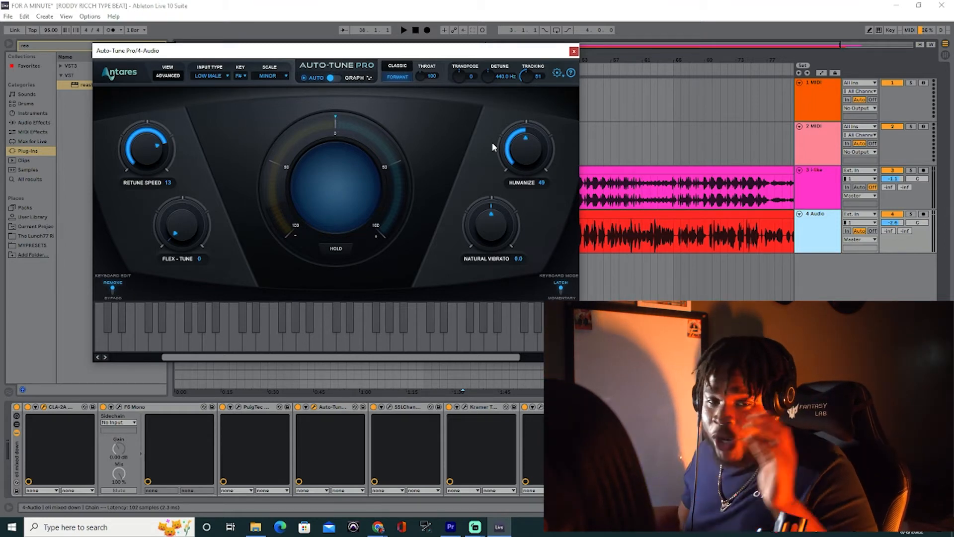
left_click(574, 52)
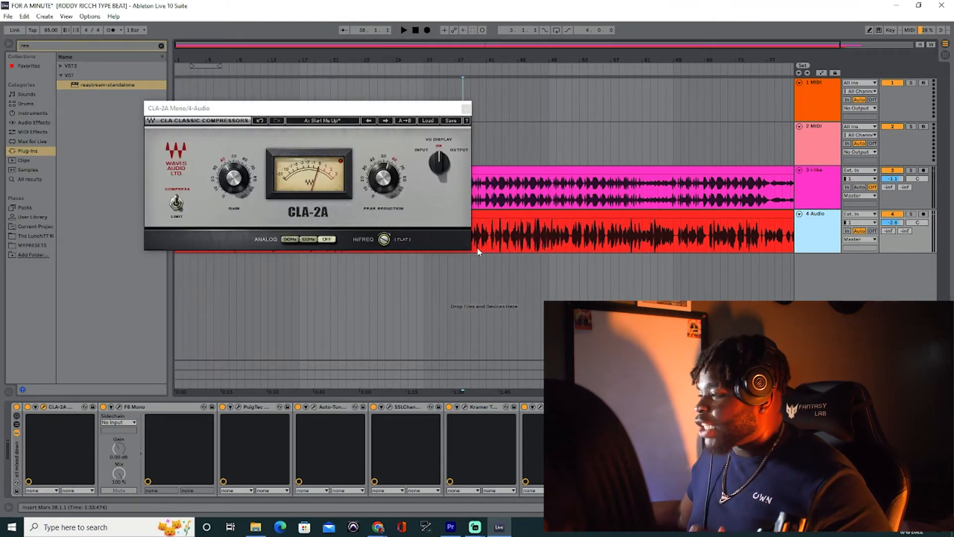
- Open the SSLChannel strip on the vocal chain, examine its HF and LF equalizer settings, and close it
left_click(389, 406)
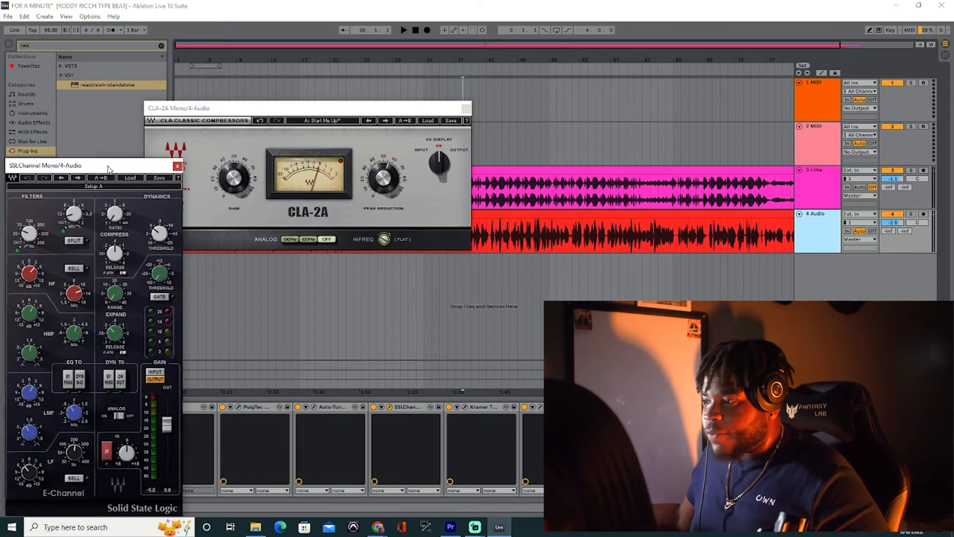
left_click_drag(103, 169, 356, 38)
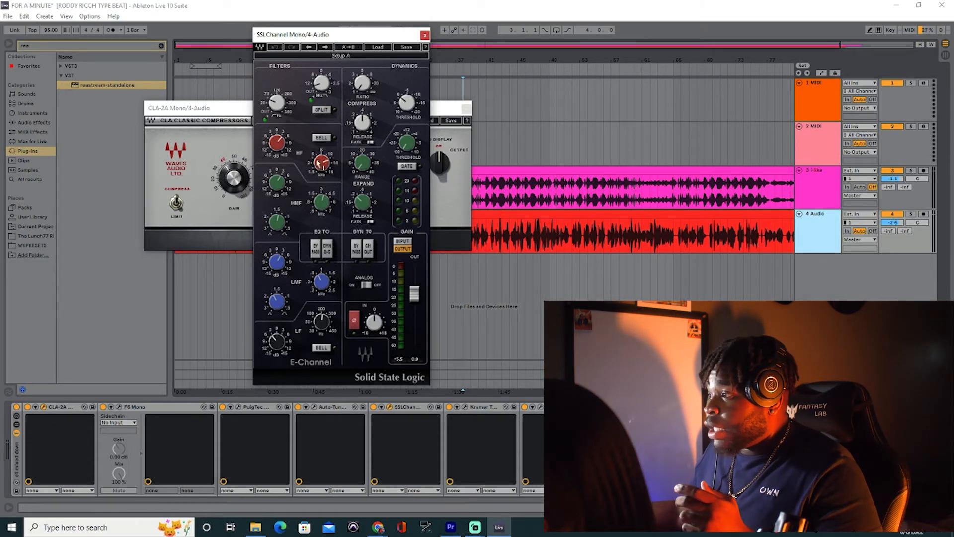
mouse_move(330, 161)
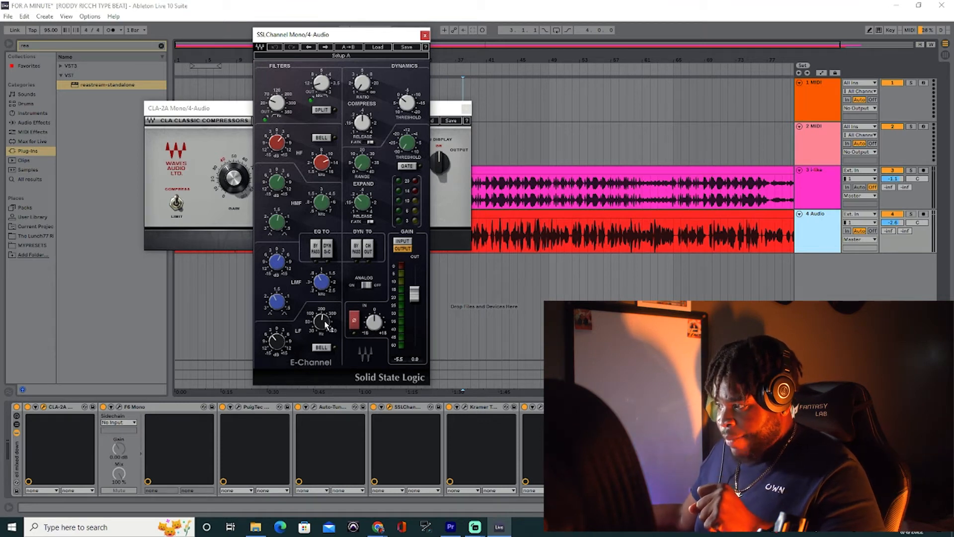
left_click_drag(324, 328, 325, 322)
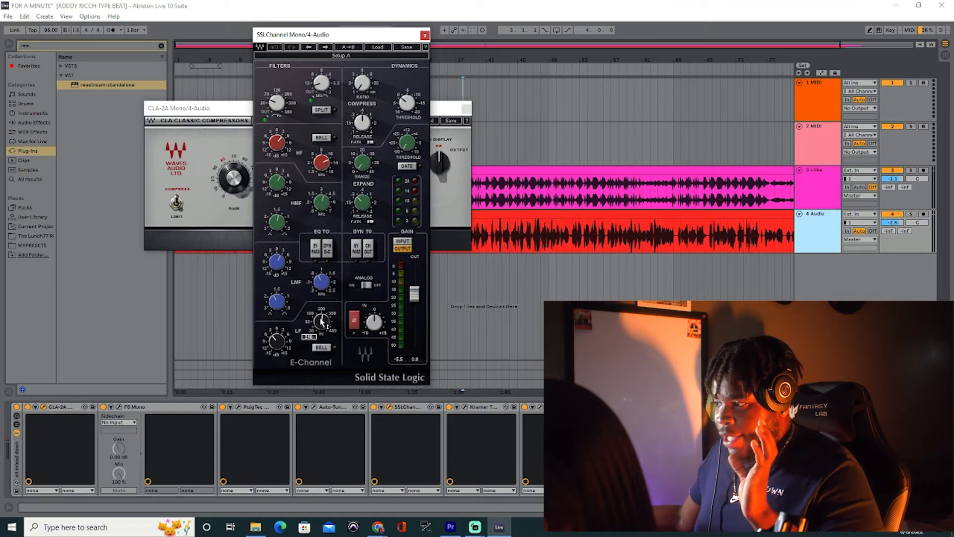
left_click(285, 343)
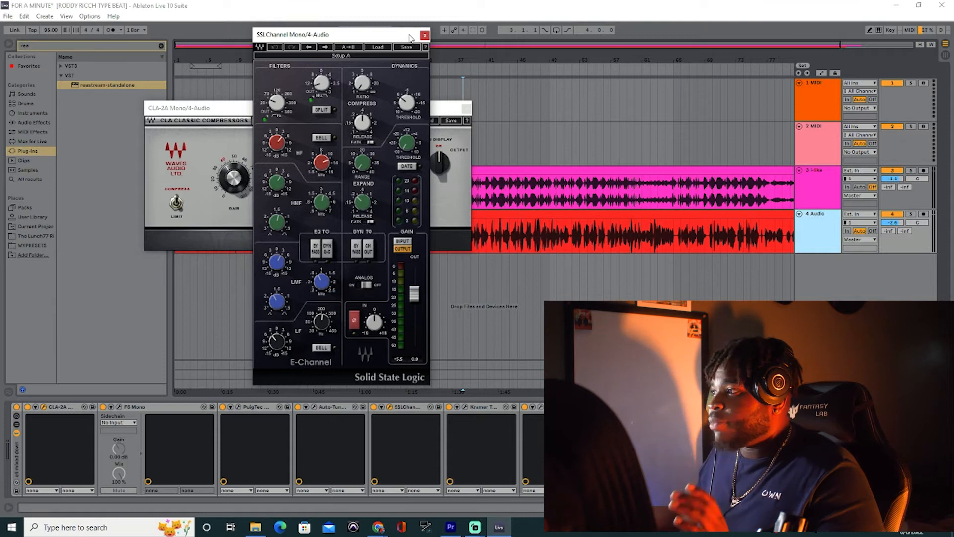
left_click(425, 36)
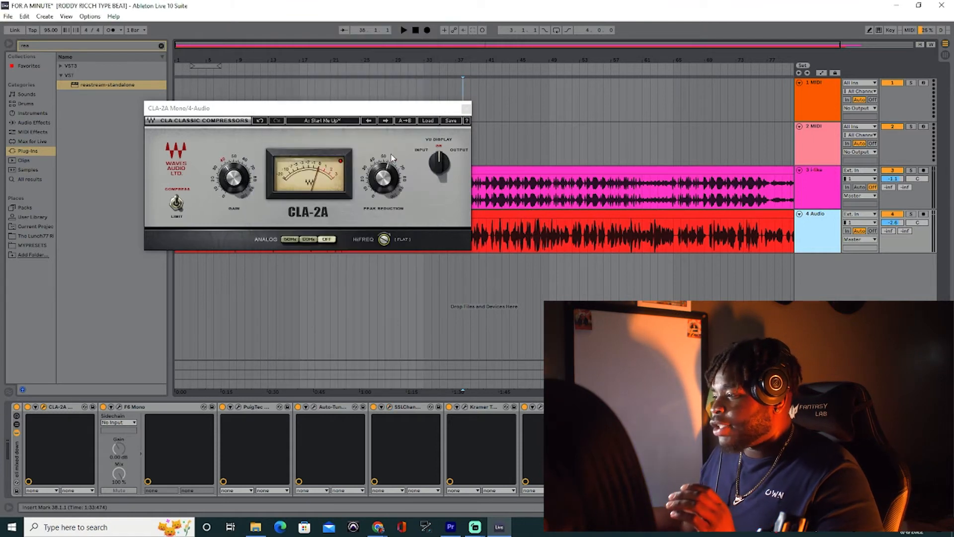
- Open the Kramer Tape plugin, look through its Vocal factory presets such as 15 IPS Vox De-Esser, and close it
left_click(464, 407)
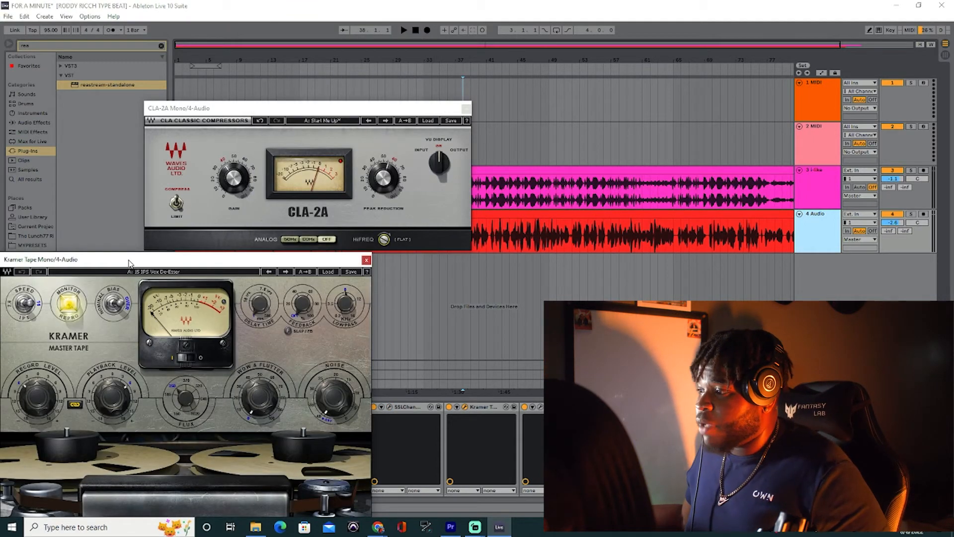
left_click_drag(128, 263, 272, 70)
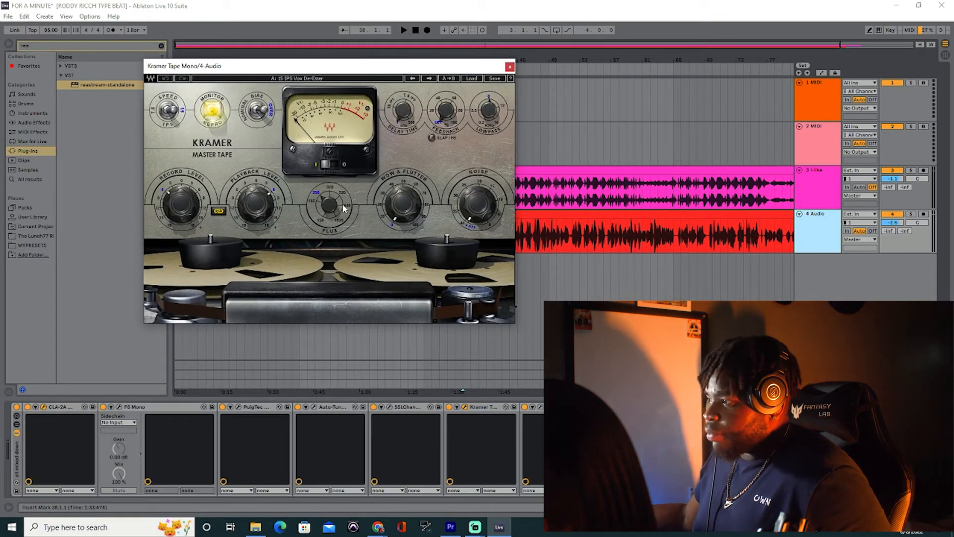
left_click(472, 80)
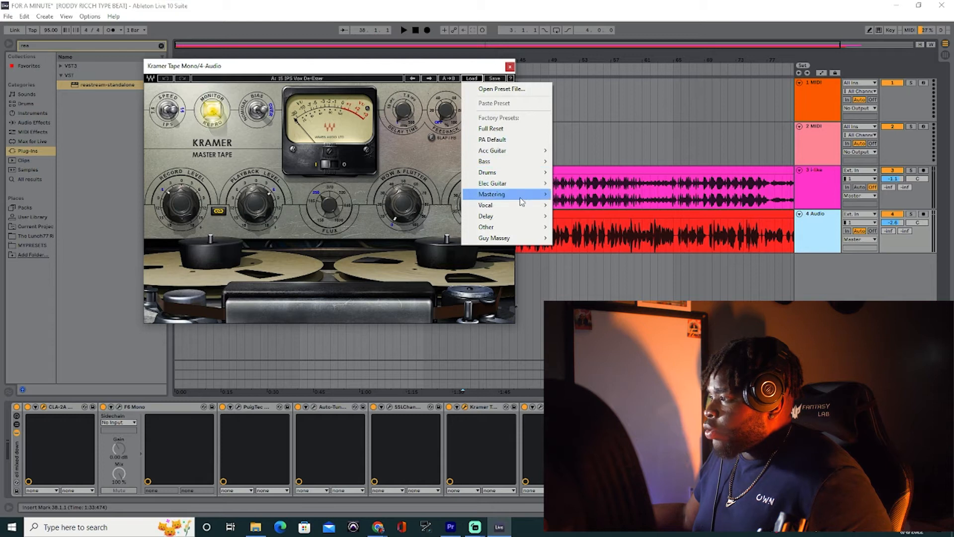
mouse_move(523, 205)
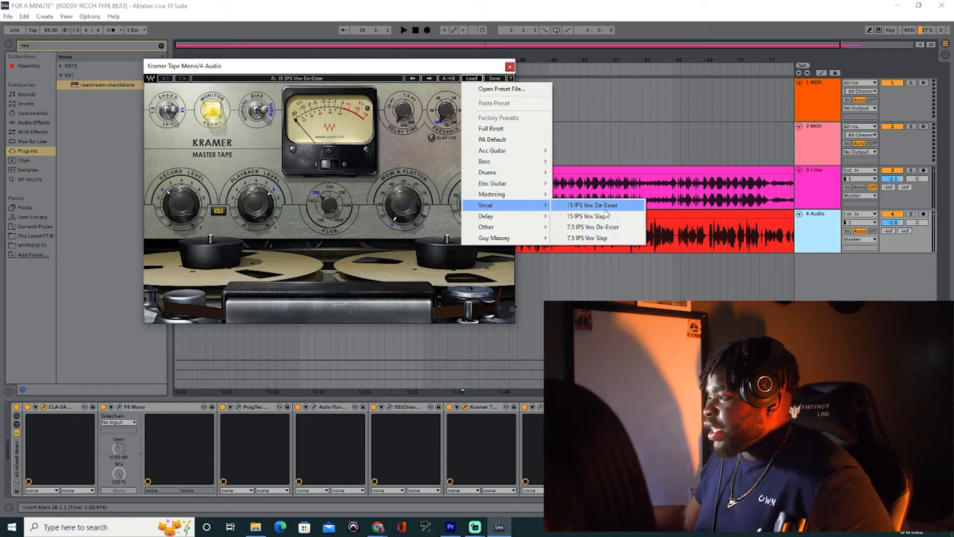
left_click(447, 66)
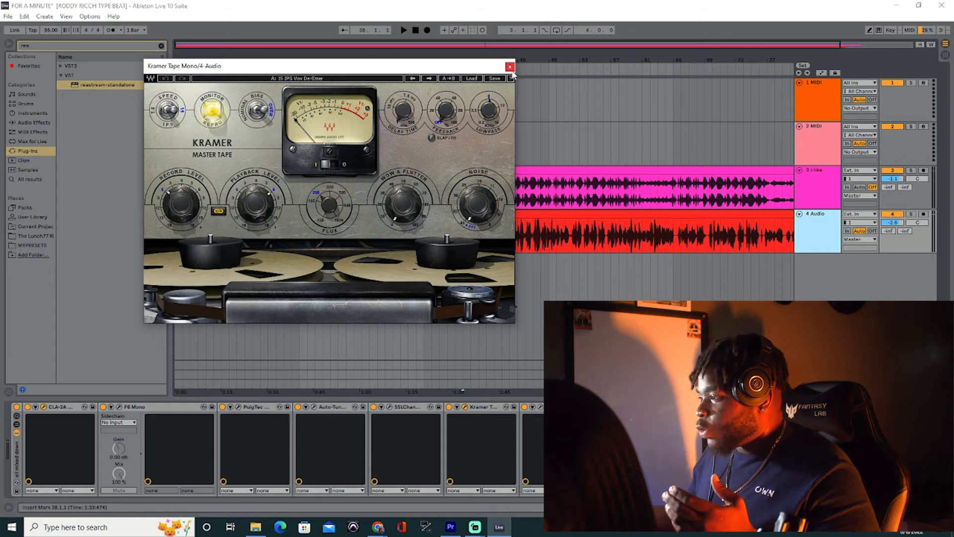
left_click(510, 67)
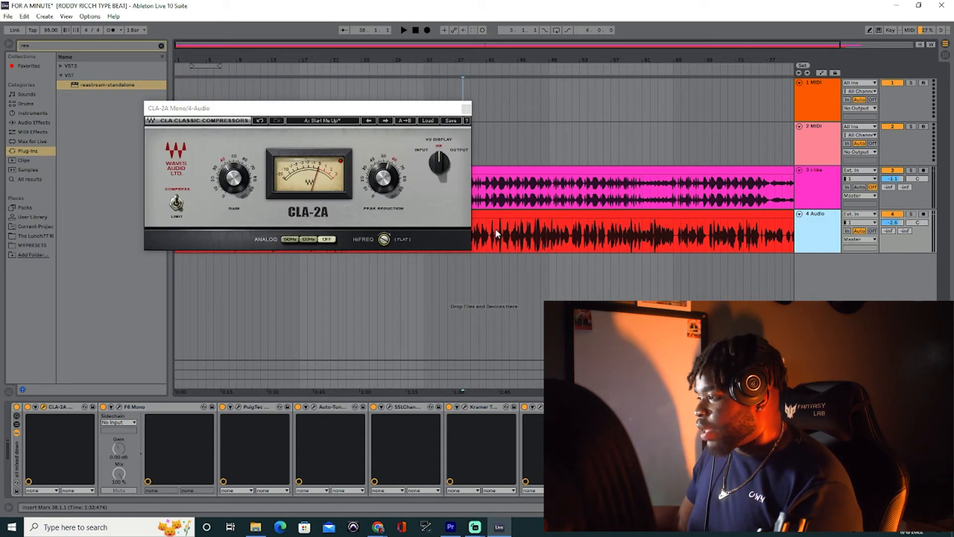
- Open the L3-LL Ultramaximizer, review its threshold and output ceiling settings, and close it
left_click(541, 407)
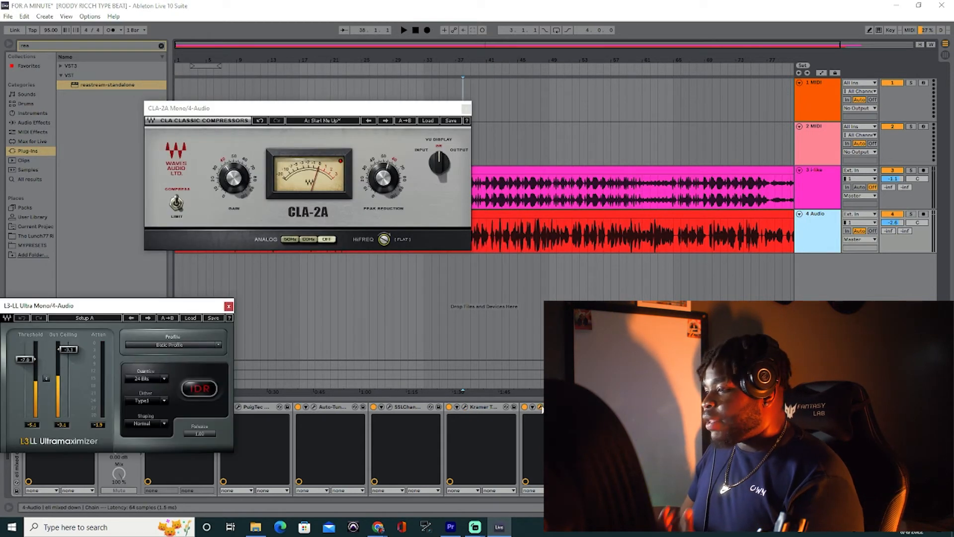
left_click_drag(119, 305, 307, 101)
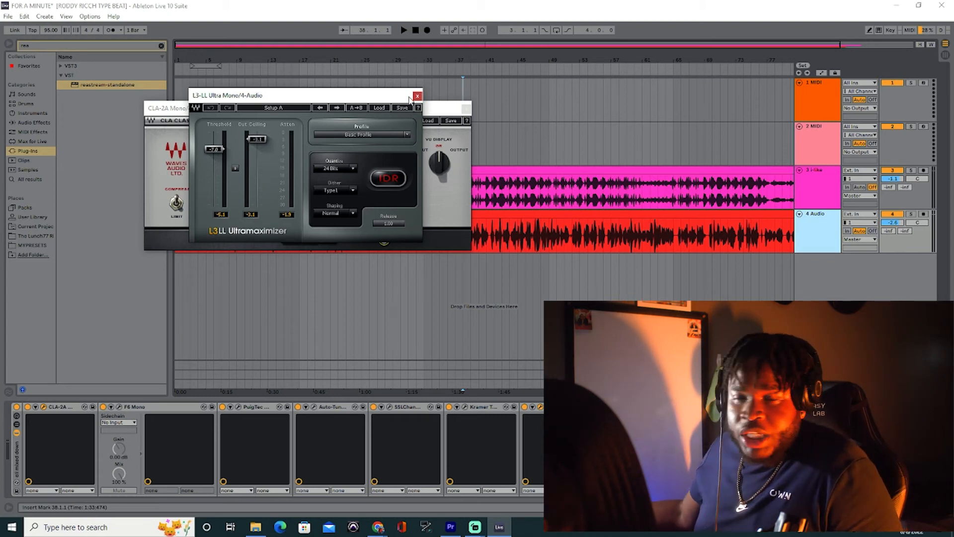
left_click(418, 96)
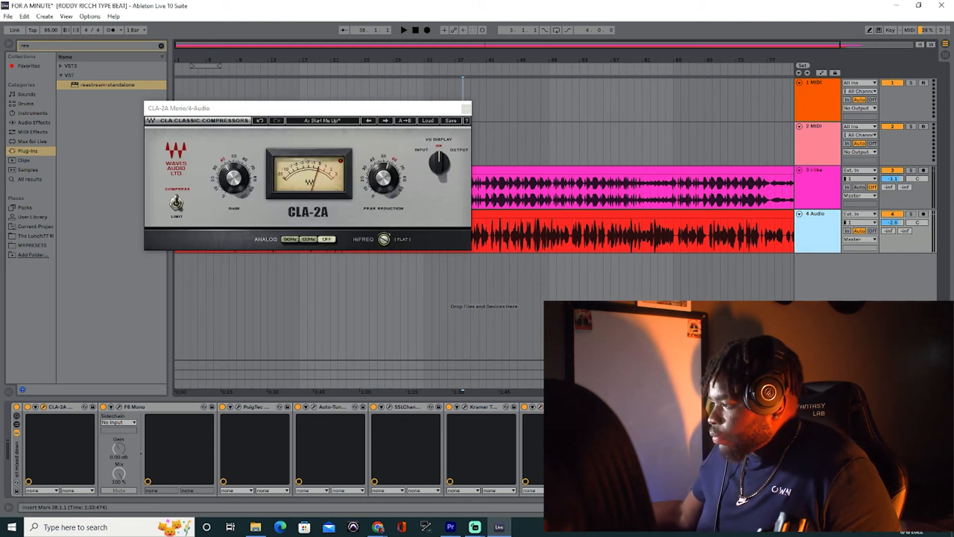
- Open the DeEsser on the vocal chain, move its window into clear view, and look through its factory presets such as Male Ess
left_click(616, 407)
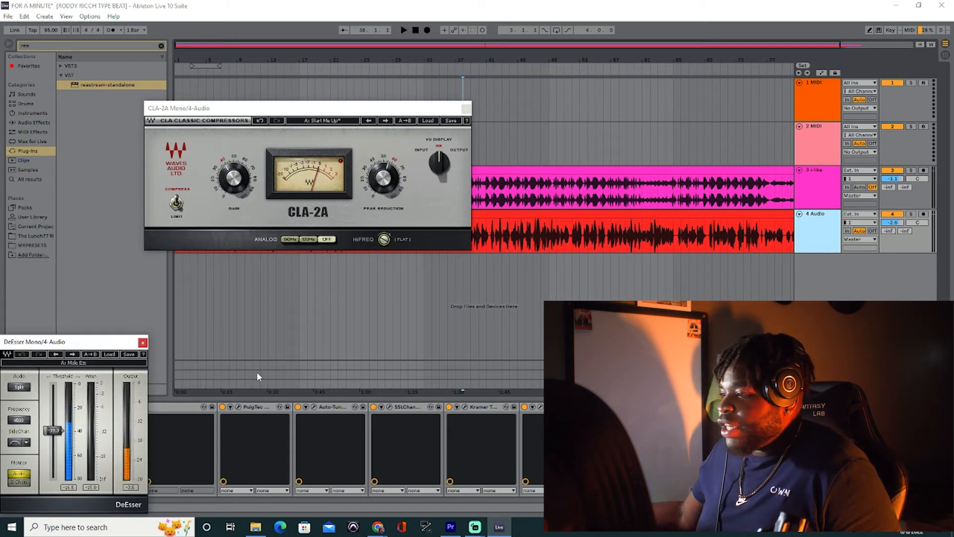
left_click_drag(93, 341, 320, 128)
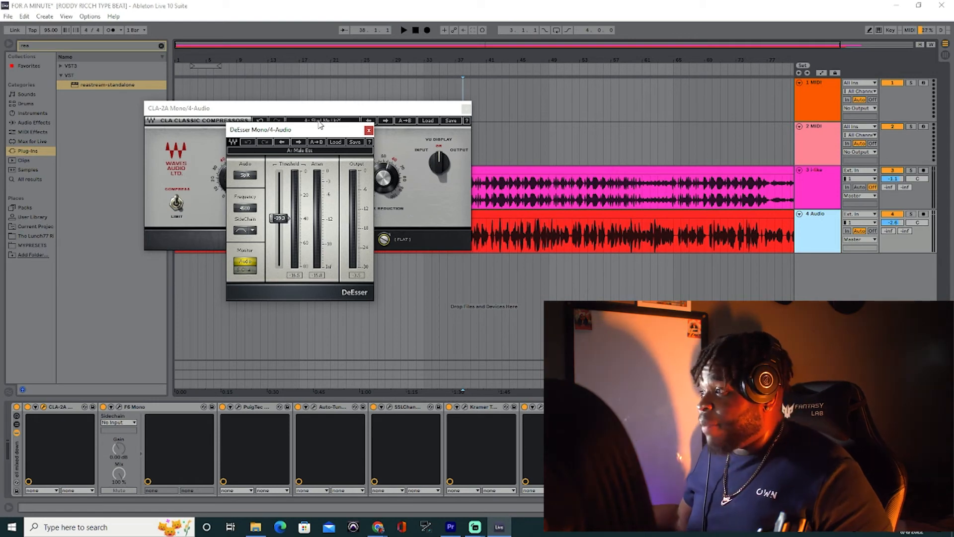
left_click(336, 144)
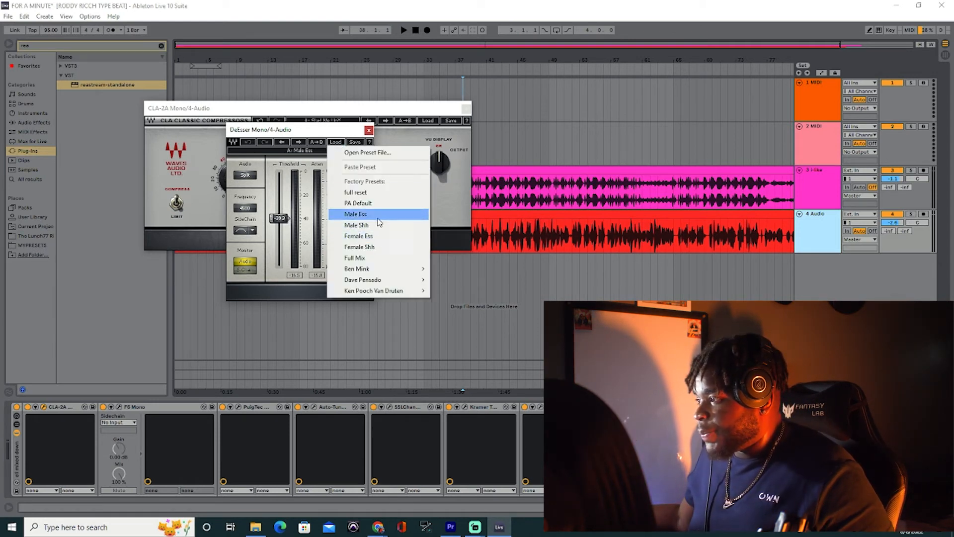
left_click(306, 130)
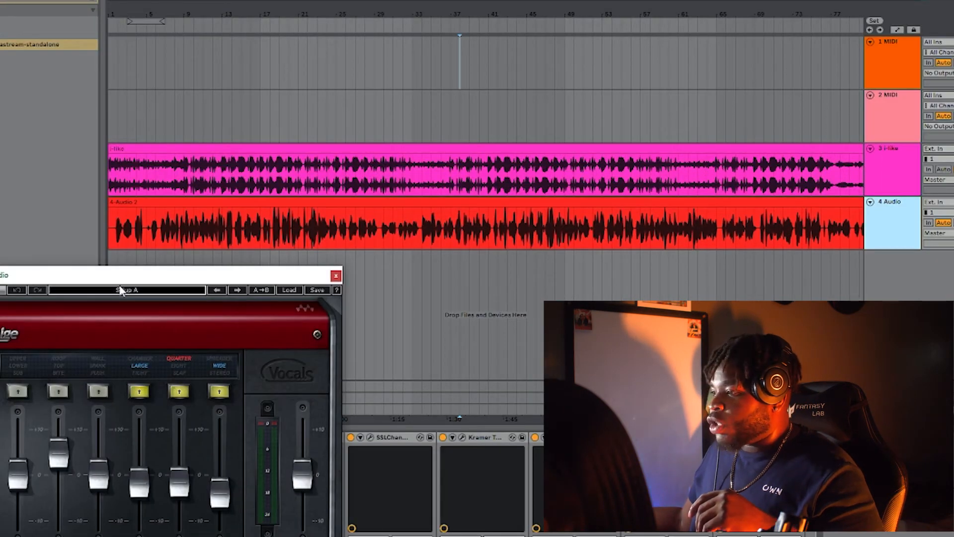
- Bring the CLA Vocals window fully into view, review its treble, reverb, delay and pitch settings, and close it
left_click_drag(132, 274, 341, 80)
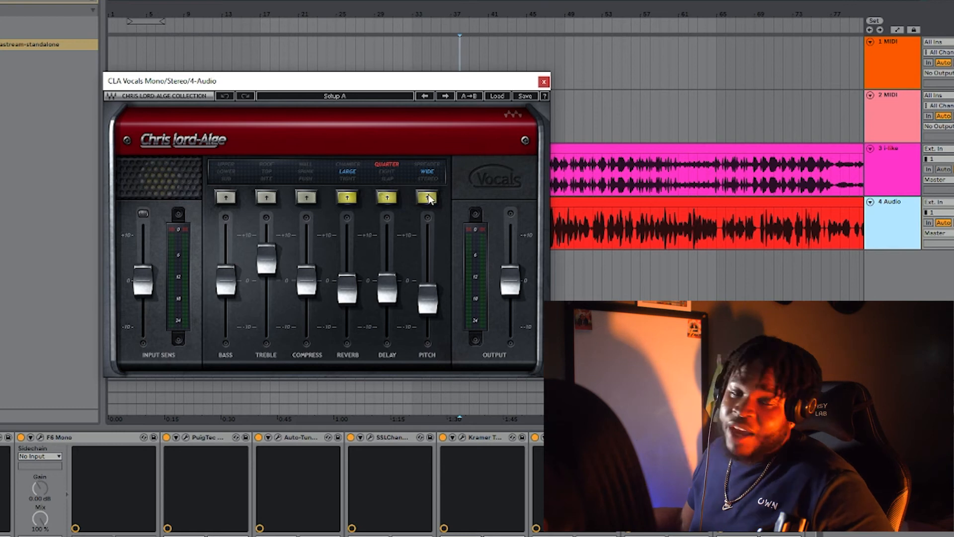
left_click(544, 81)
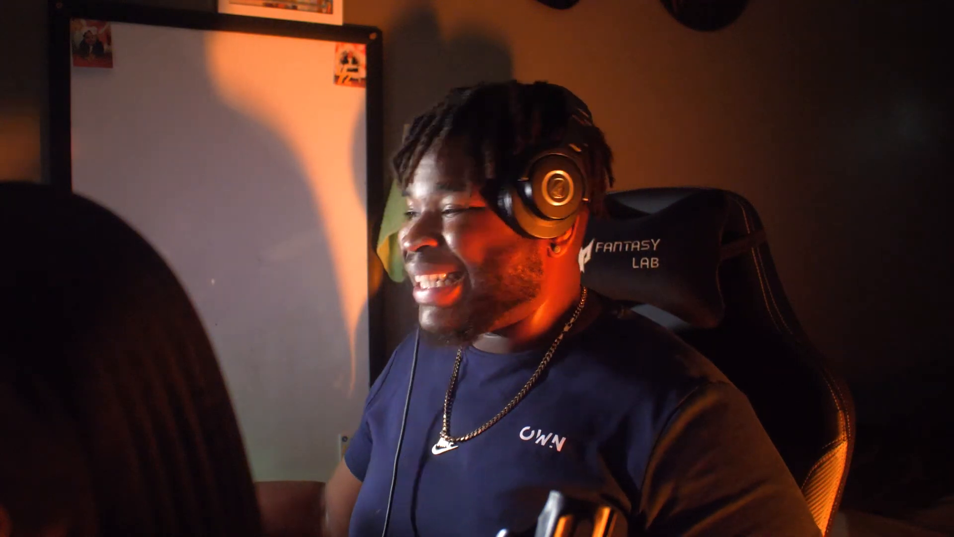